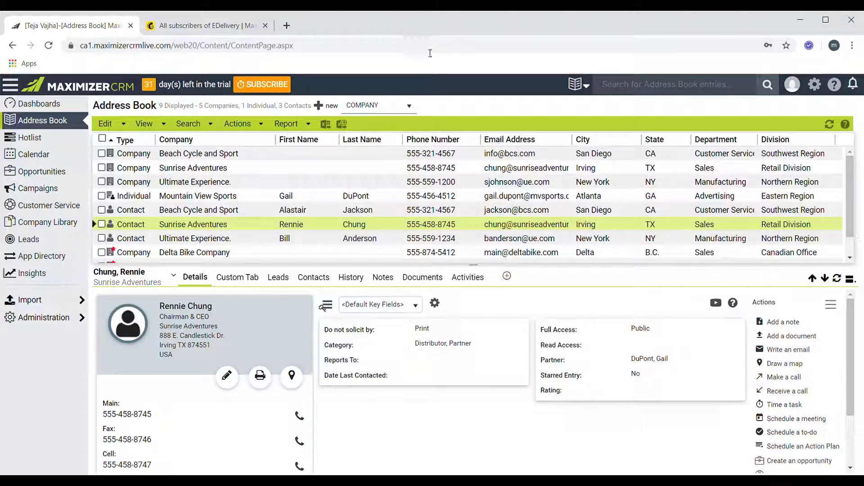
# Activate the free MailChimp integration from the integrations directory and dismiss the activation notice
pyautogui.click(68, 257)
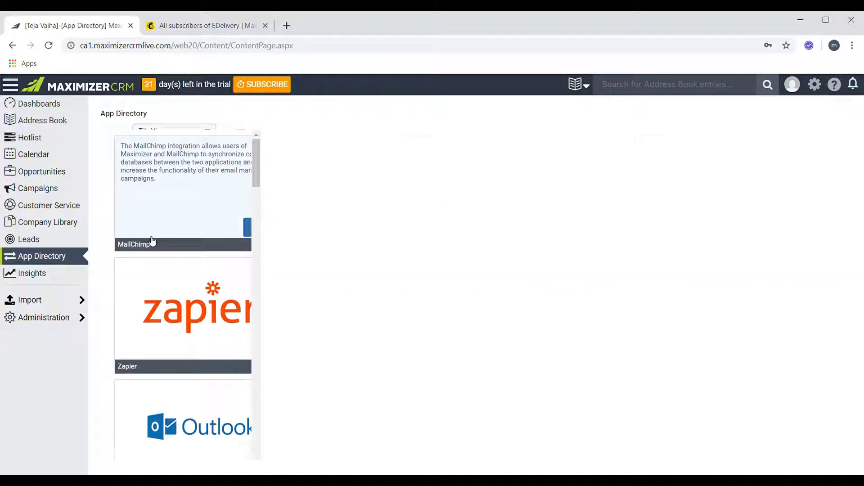
pyautogui.moveTo(239, 206)
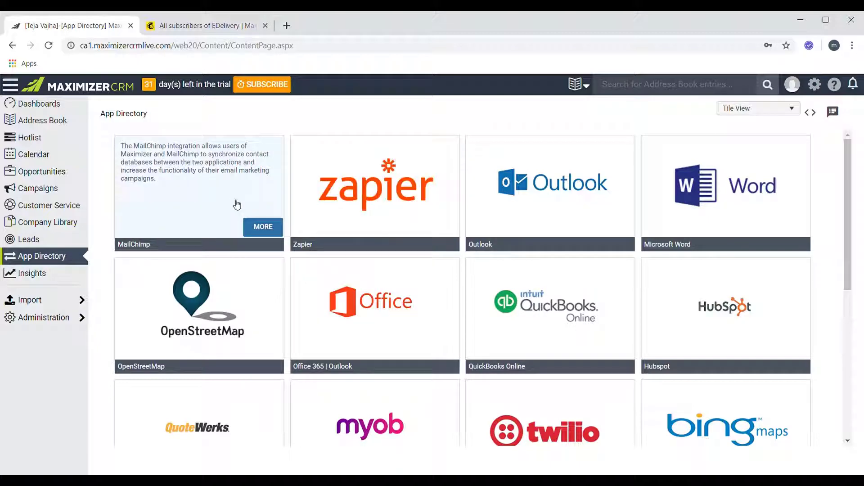
pyautogui.click(260, 229)
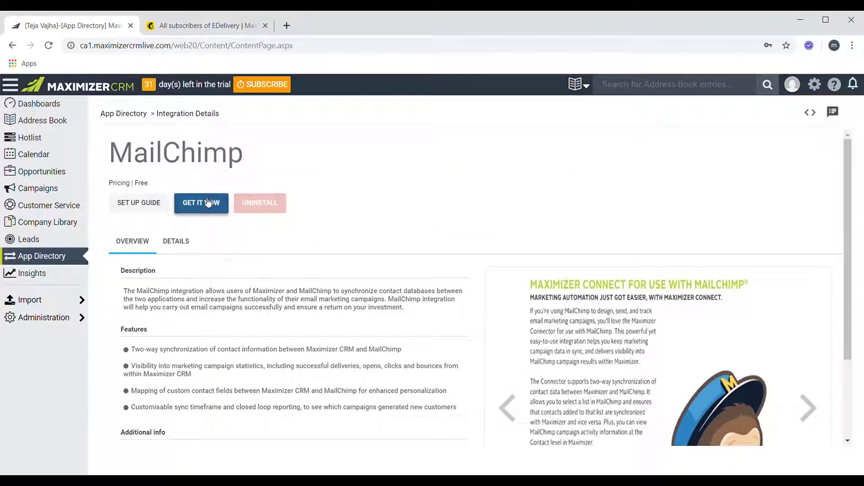
pyautogui.click(208, 205)
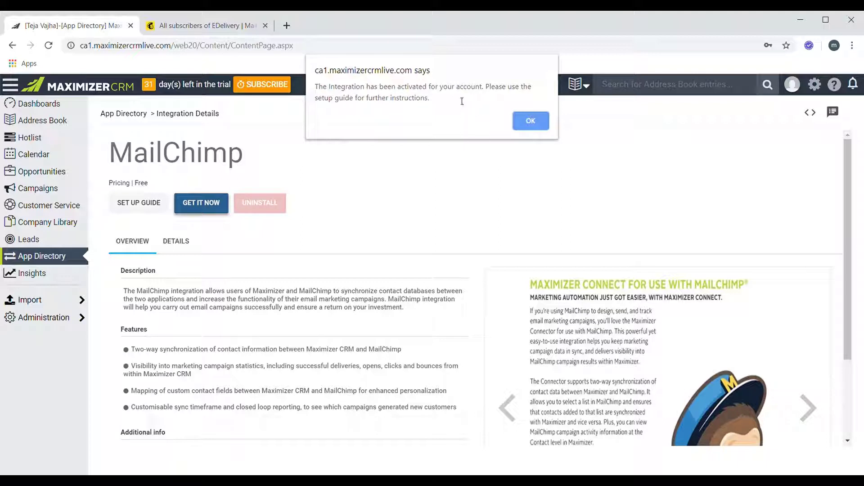
pyautogui.click(530, 122)
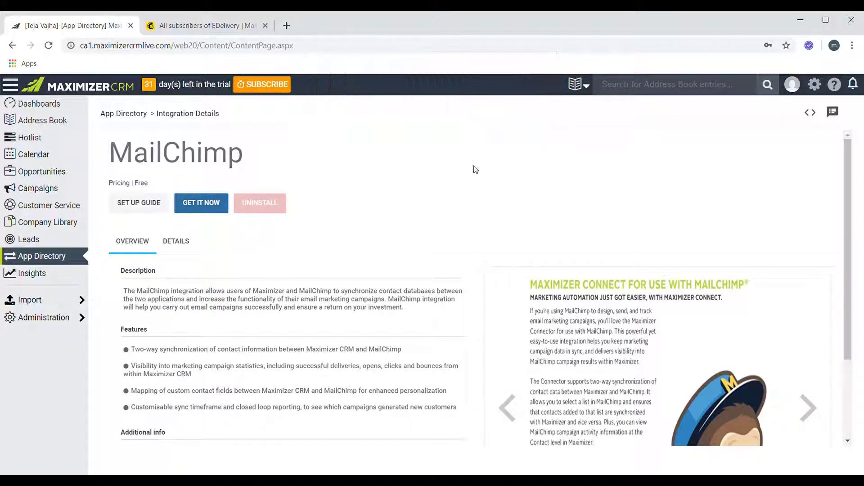
# Enable the MailChimp tab in the Address Book record tab settings
pyautogui.click(68, 128)
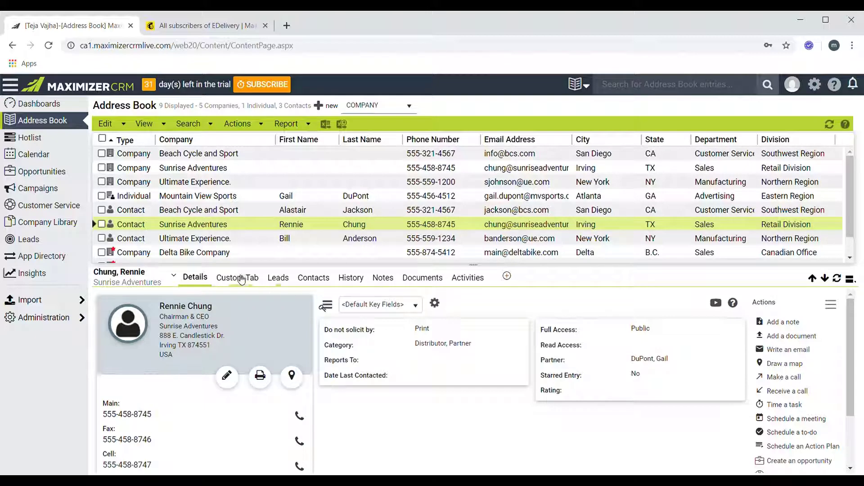
pyautogui.click(507, 277)
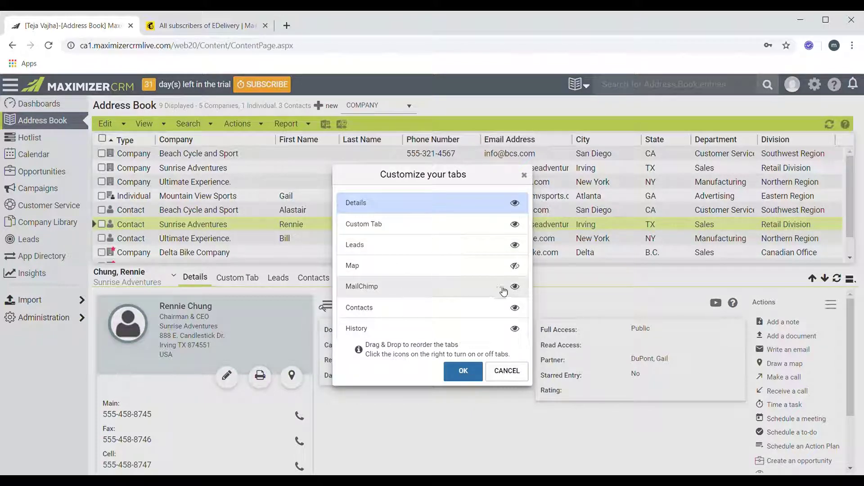
pyautogui.click(518, 290)
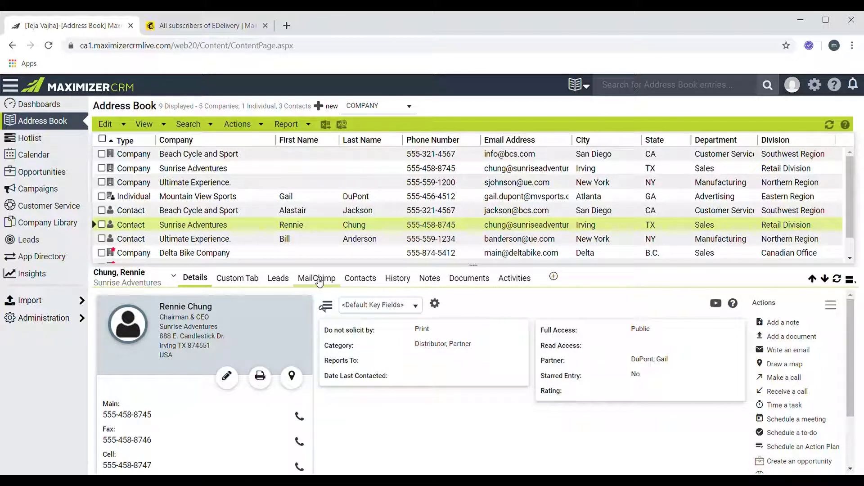
# From the contact's MailChimp tab, open Maximizer Connect Setup and focus the MailChimp API key field
pyautogui.click(318, 279)
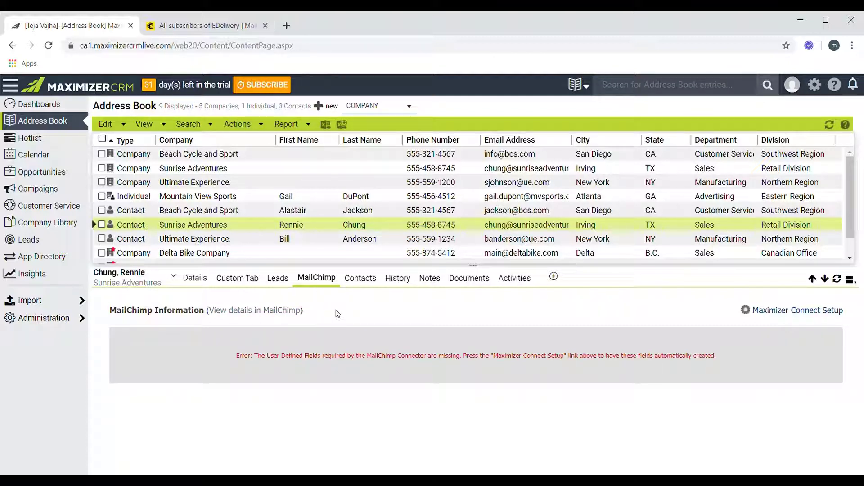
pyautogui.click(772, 313)
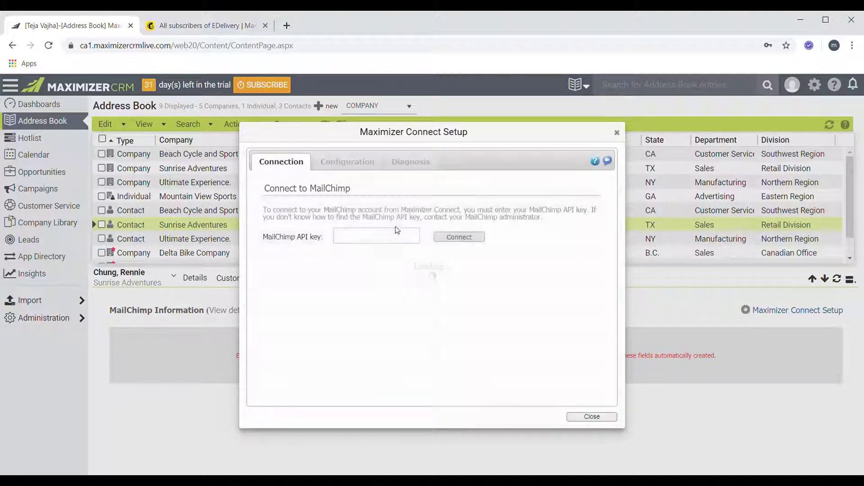
pyautogui.click(374, 242)
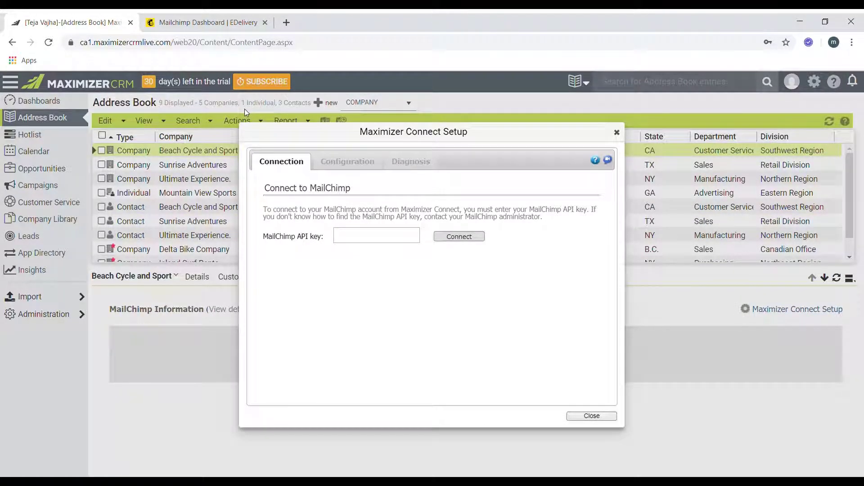
# In Mailchimp, go to Account > Extras > API keys and select the newest active key
pyautogui.click(202, 15)
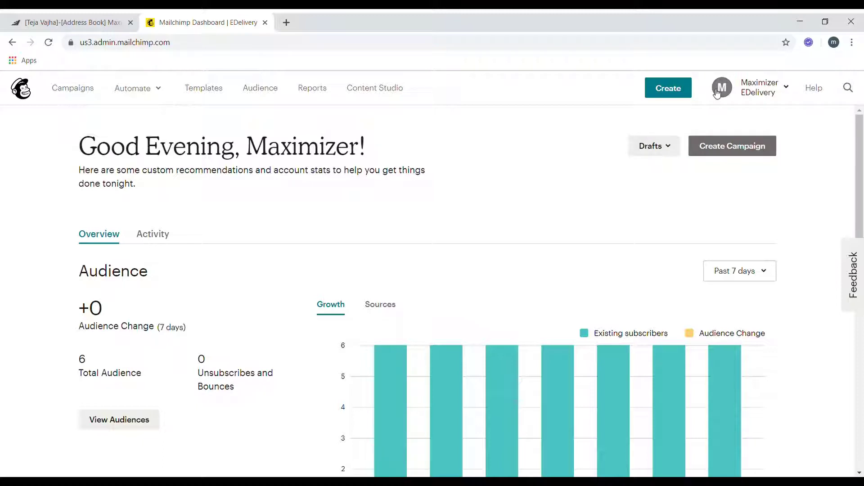
pyautogui.click(717, 93)
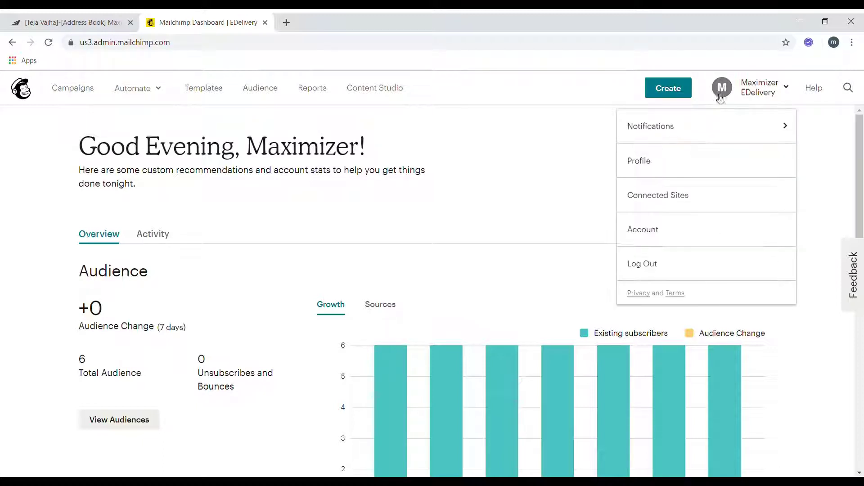
pyautogui.click(699, 227)
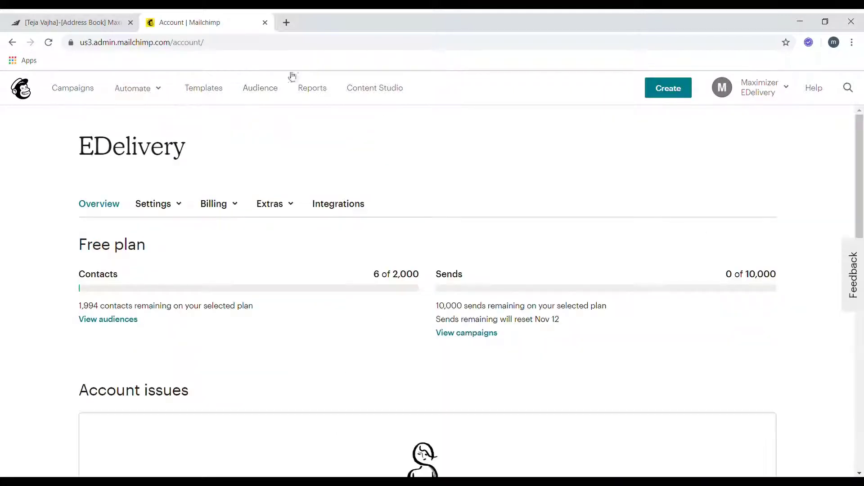
pyautogui.click(291, 204)
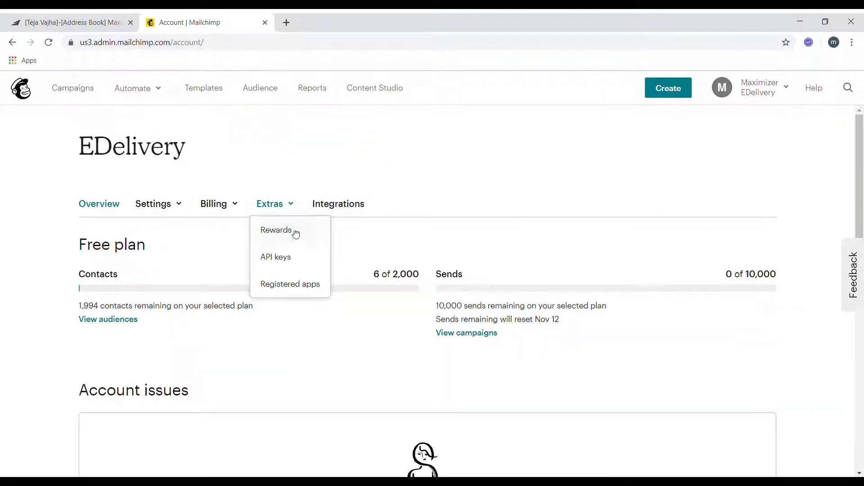
pyautogui.click(298, 259)
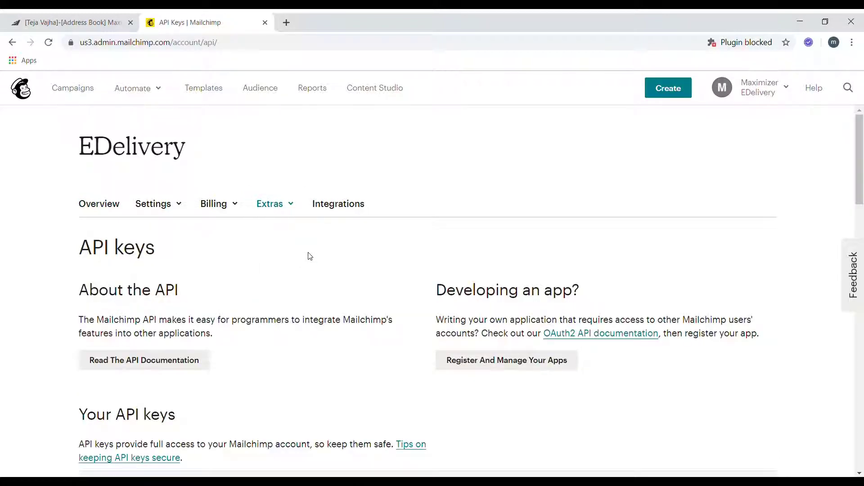
pyautogui.scroll(-6, 310, 257)
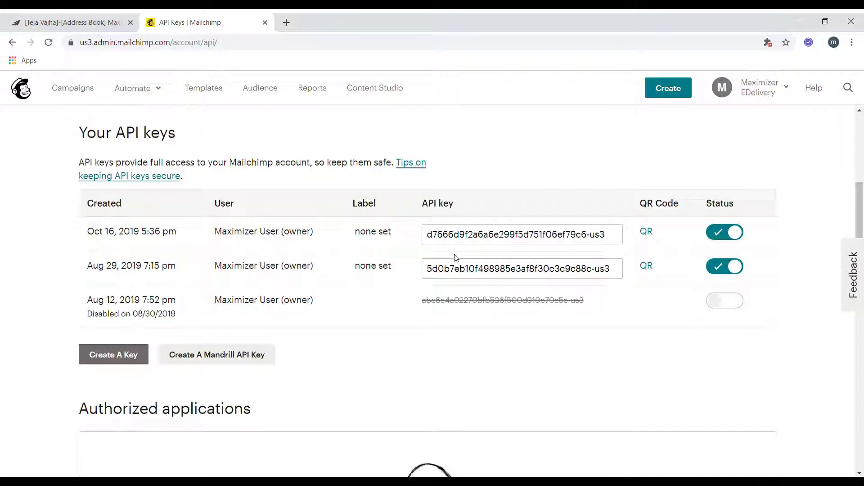
pyautogui.click(438, 236)
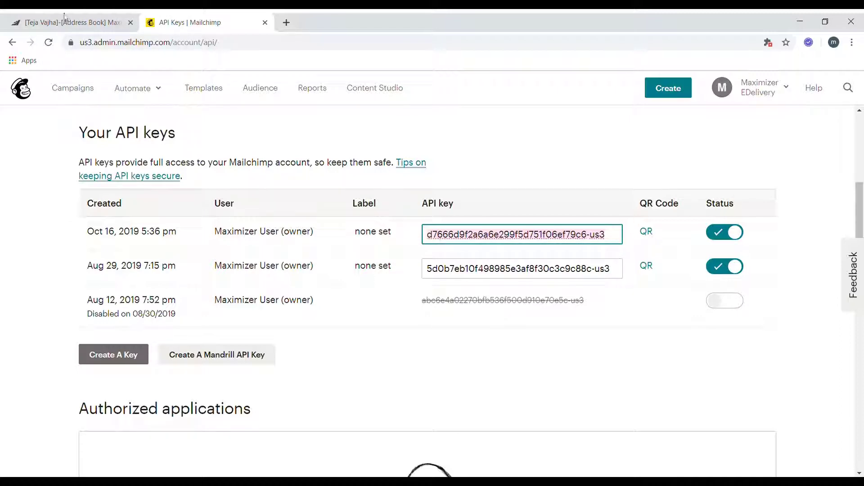
# Paste the copied MailChimp API key into Connect Setup and connect, finding 1 list and 1 campaign
pyautogui.click(26, 19)
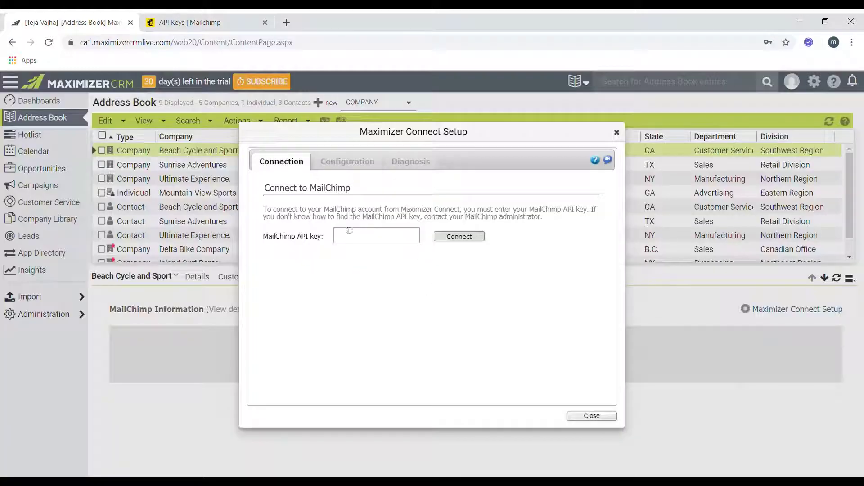
pyautogui.click(371, 238)
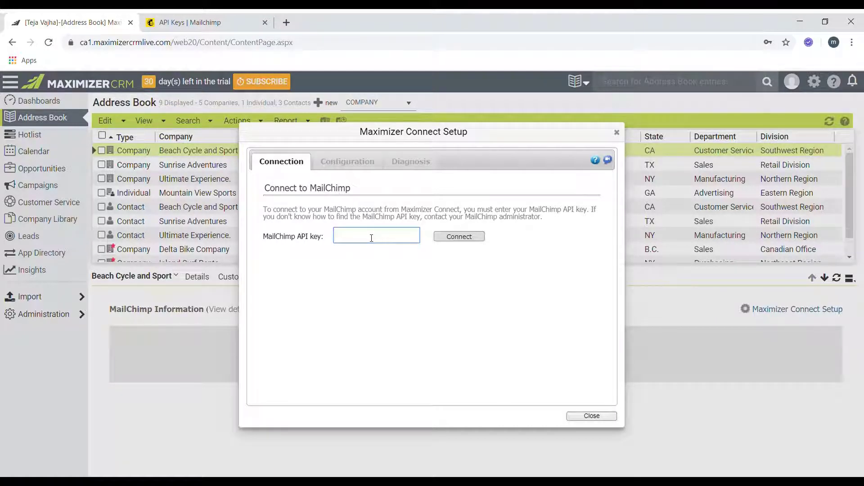
pyautogui.hotkey('ctrl', 'v')
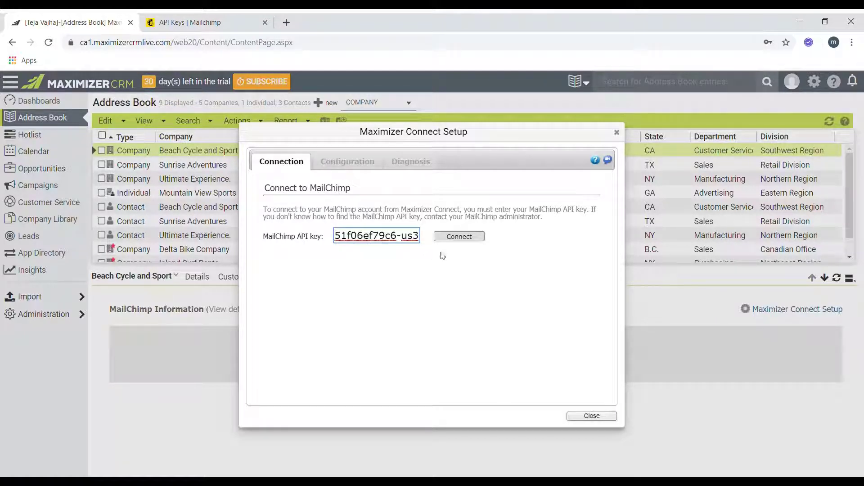
pyautogui.click(452, 237)
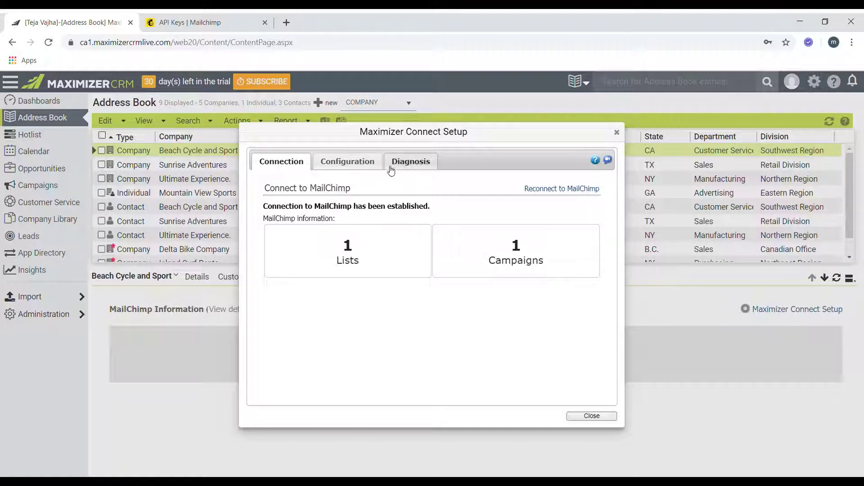
# Set MailChimp List 1 - EDelivery as the sync list and agree to map its fields
pyautogui.click(363, 166)
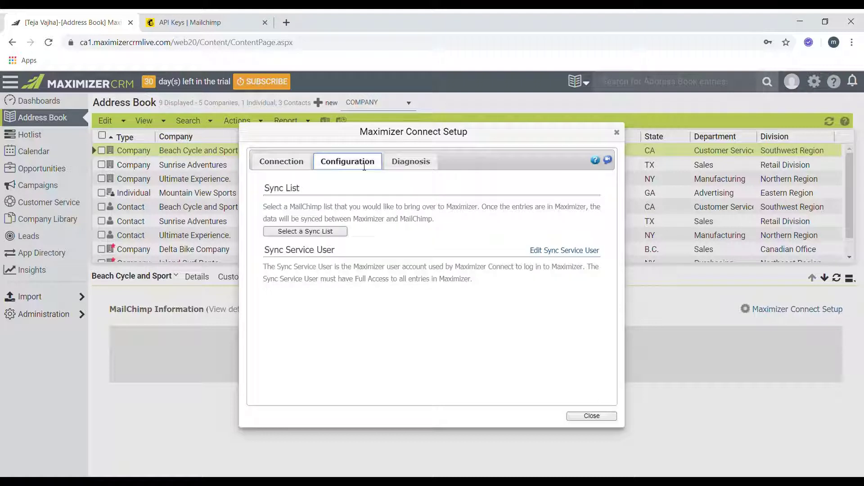
pyautogui.click(331, 231)
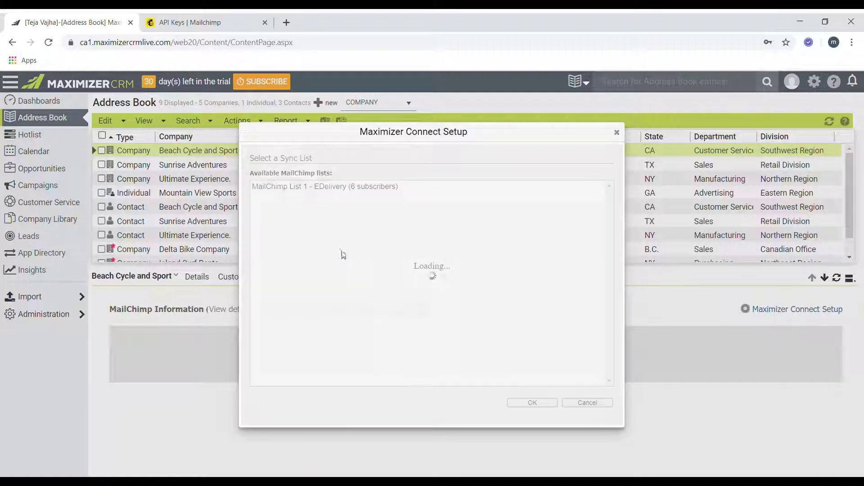
pyautogui.click(331, 190)
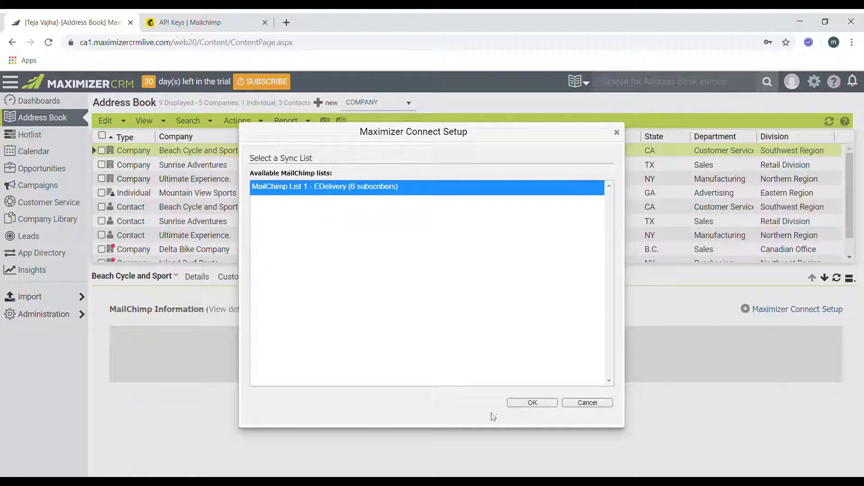
pyautogui.click(532, 402)
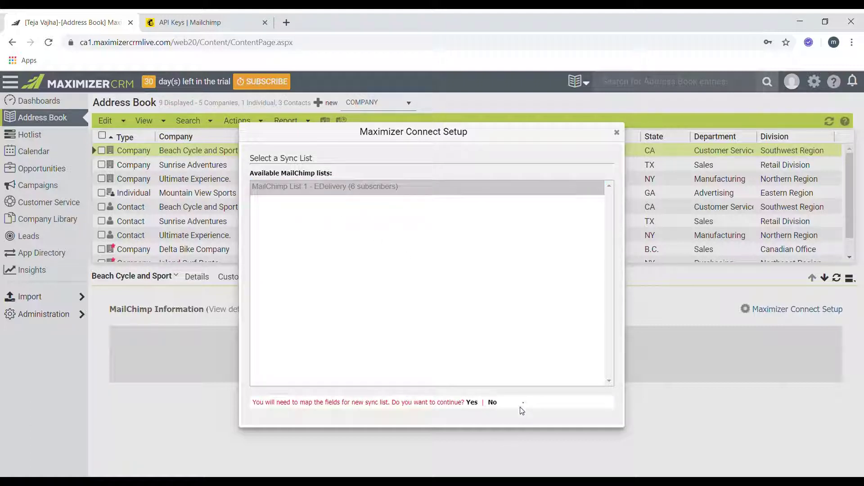
pyautogui.click(474, 402)
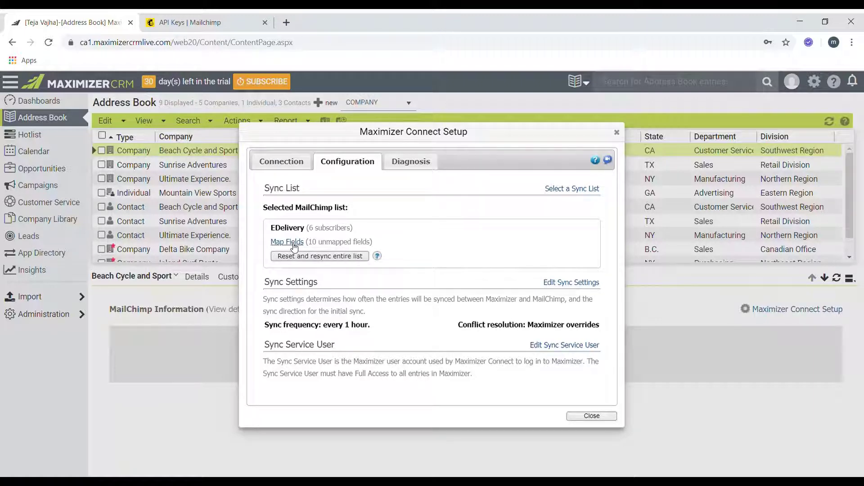
# Map MailChimp Street Address to Address Line 1 and Address Line 2 to Address Line 2
pyautogui.click(294, 246)
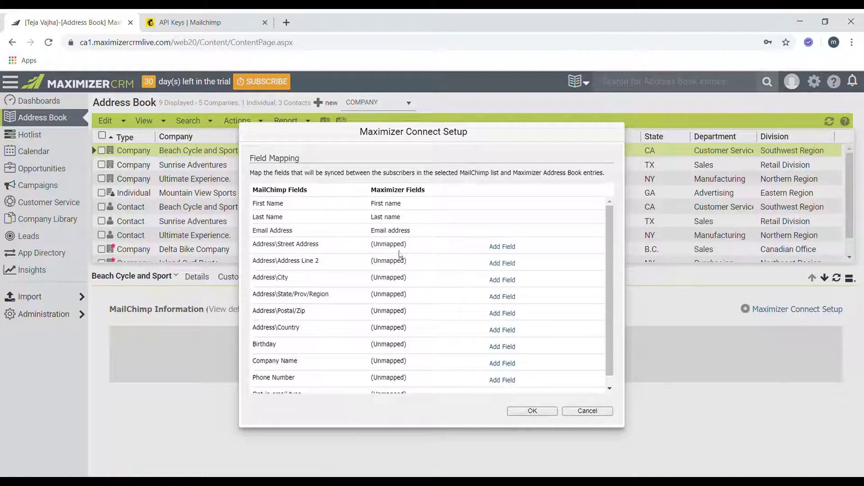
pyautogui.click(503, 248)
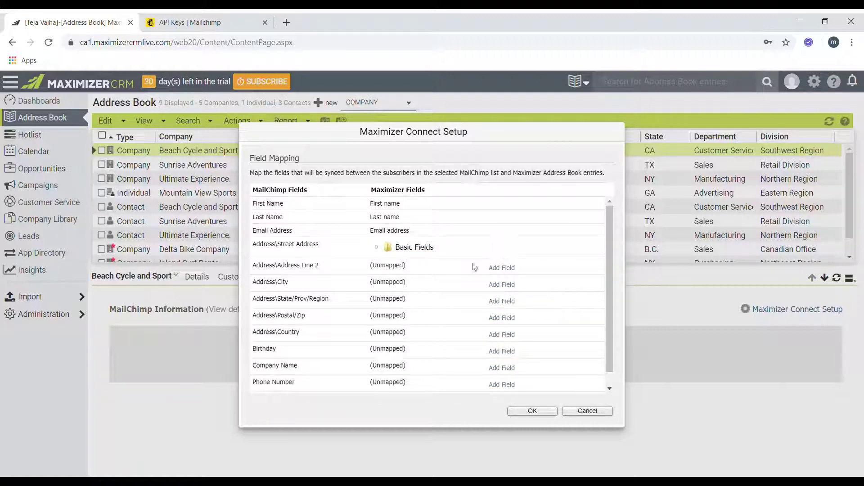
pyautogui.click(382, 249)
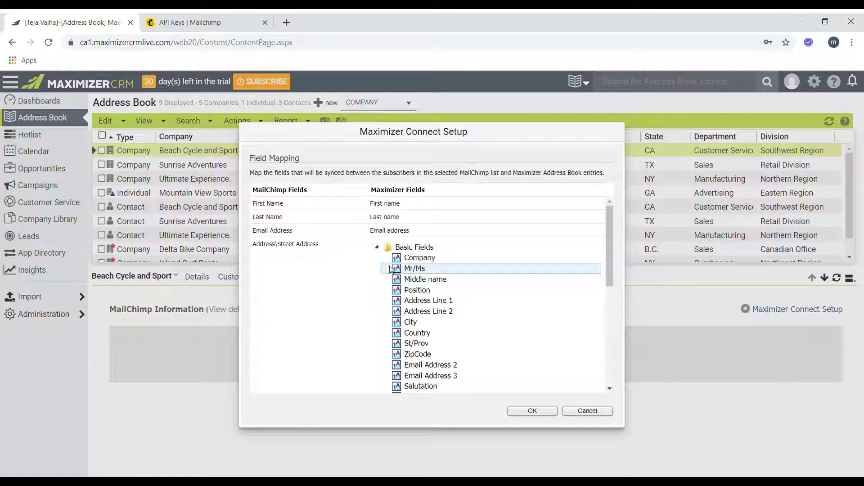
pyautogui.click(421, 302)
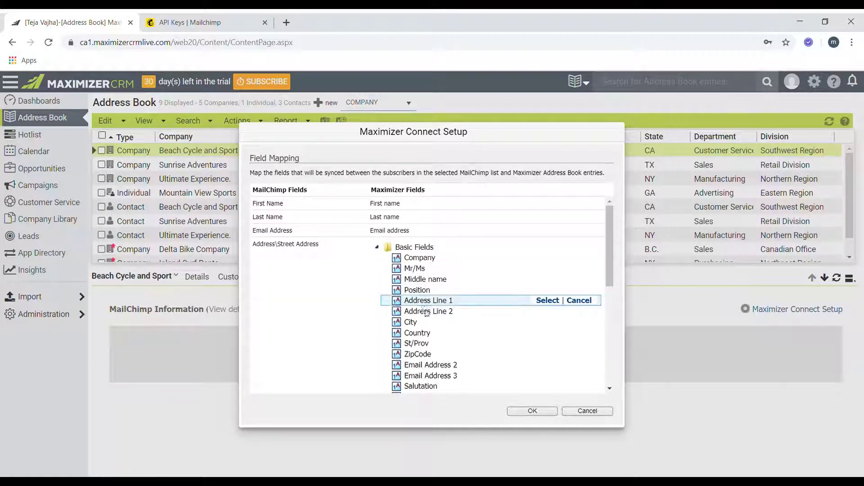
pyautogui.click(545, 300)
pyautogui.click(493, 261)
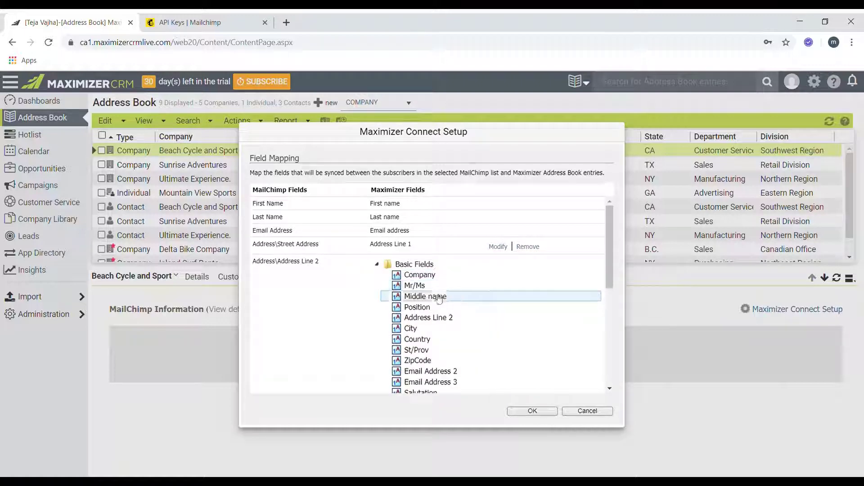
pyautogui.click(439, 318)
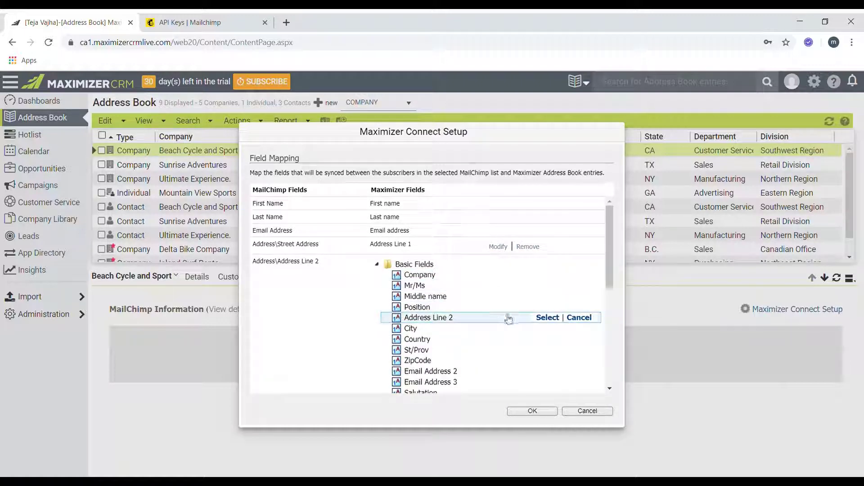
pyautogui.scroll(-3, 501, 323)
pyautogui.click(542, 264)
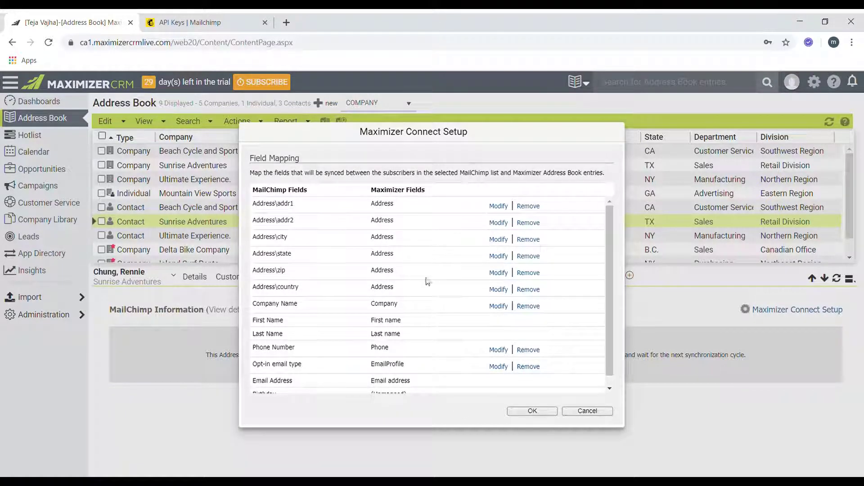
pyautogui.scroll(-1, 443, 341)
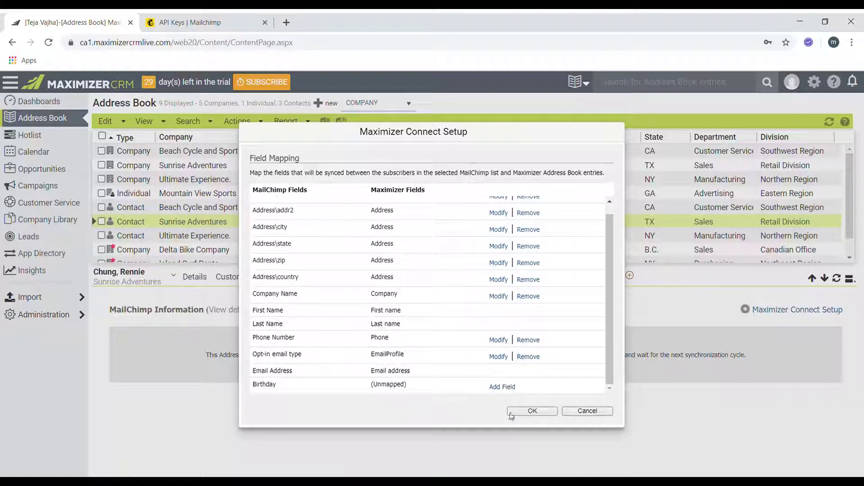
# Save the field mapping, then confirm syncing every 1 hour with Maximizer overriding conflicts
pyautogui.click(533, 411)
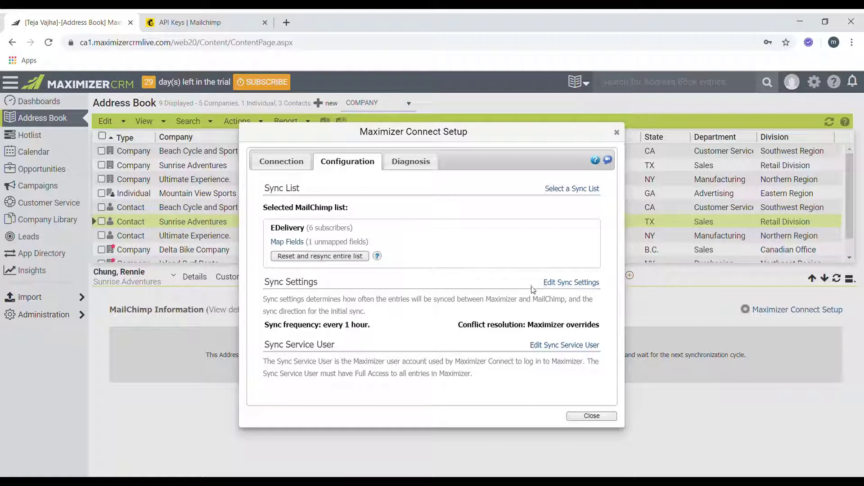
pyautogui.click(563, 283)
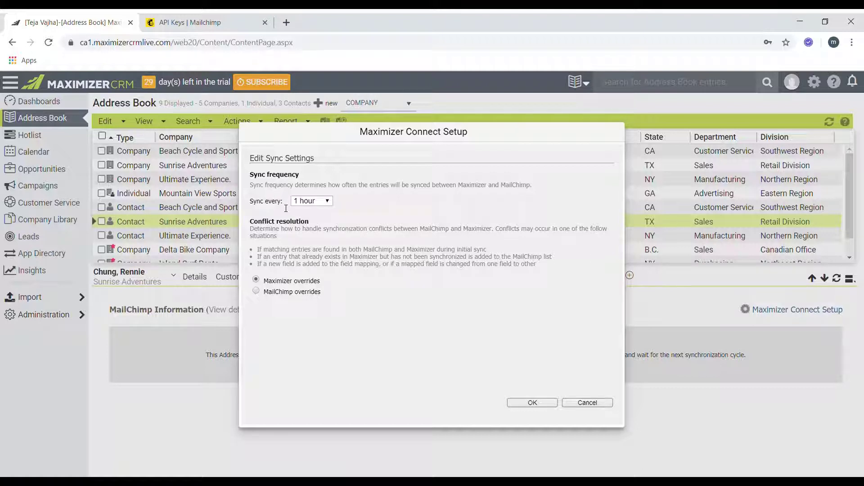
pyautogui.click(312, 206)
pyautogui.click(343, 263)
pyautogui.click(528, 406)
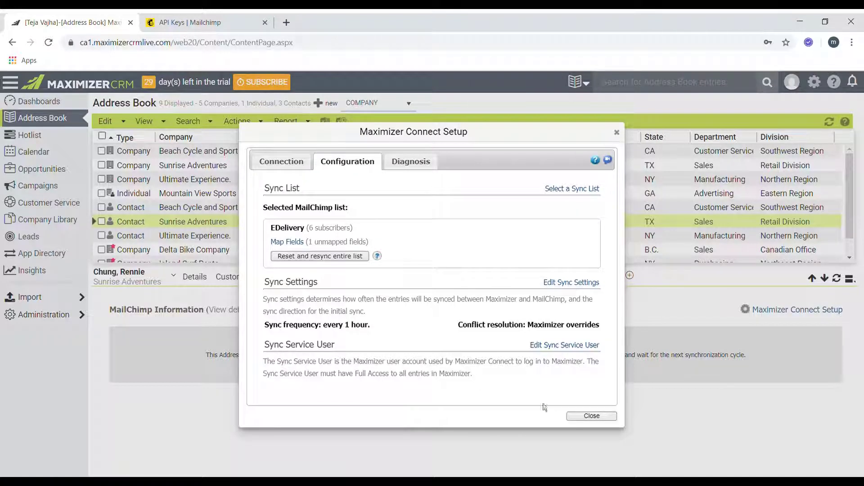
# Close Connect Setup and show the Beach Cycle and Sport contact's User-Defined Fields
pyautogui.click(582, 418)
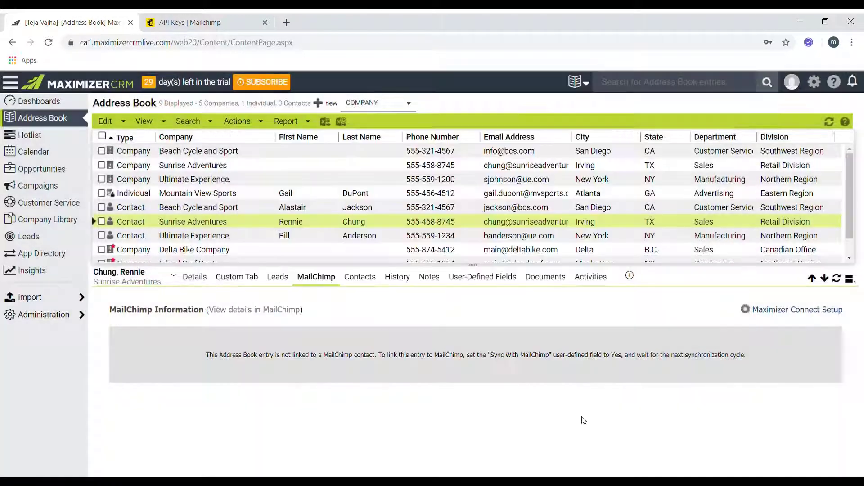
pyautogui.click(249, 209)
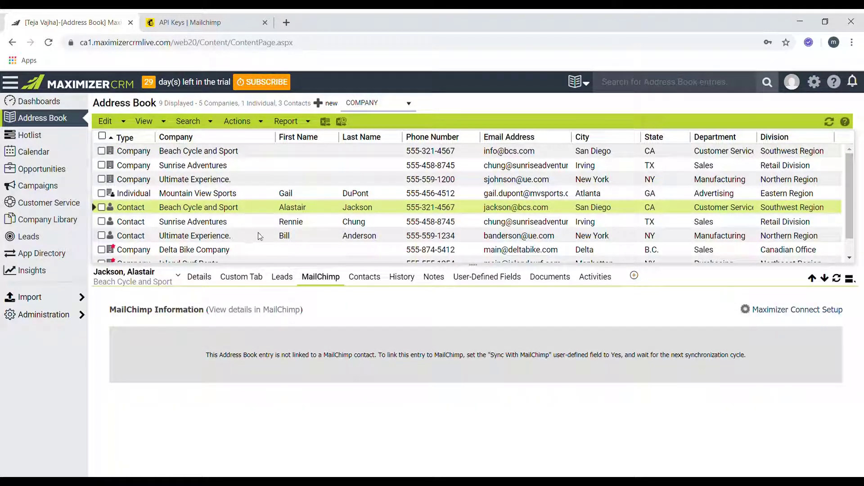
pyautogui.click(468, 283)
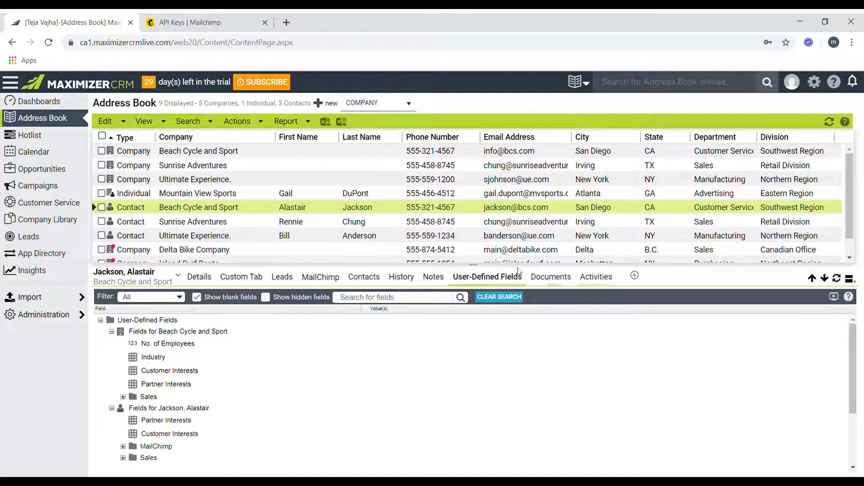
pyautogui.click(634, 277)
pyautogui.scroll(-2, 434, 293)
pyautogui.scroll(-1, 439, 301)
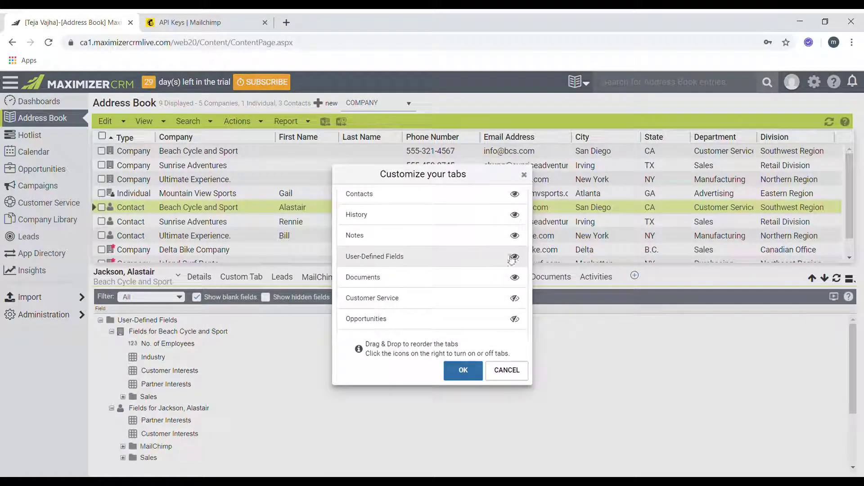
pyautogui.click(514, 257)
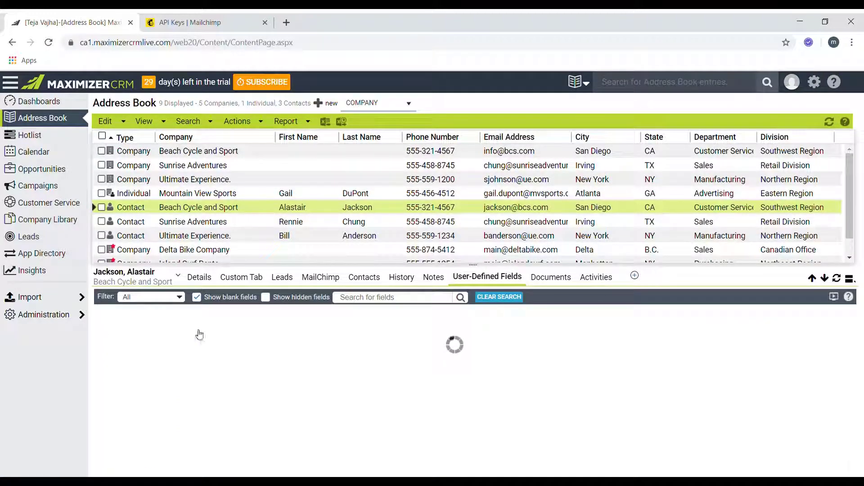
pyautogui.scroll(-2, 205, 349)
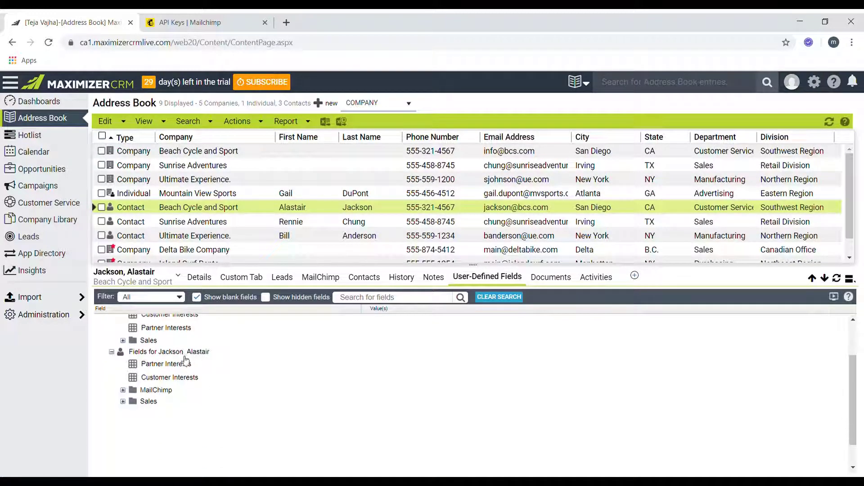
pyautogui.scroll(2, 186, 367)
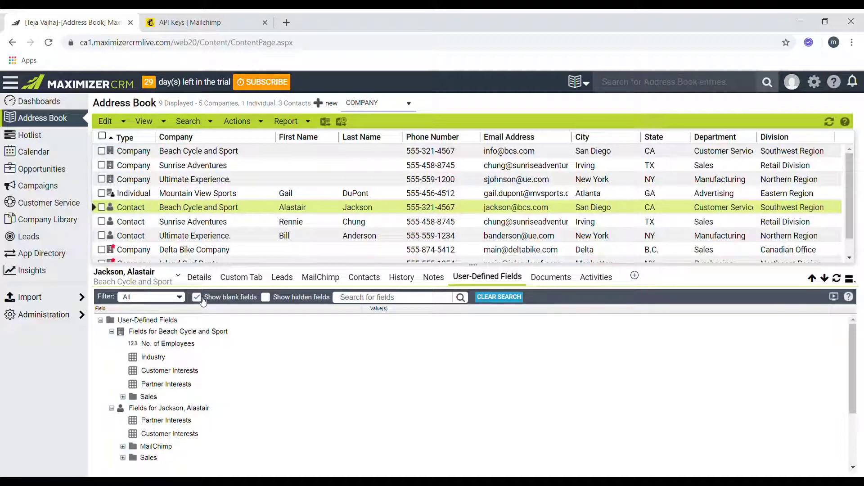
# Expand the contact's MailChimp field group and set Sync with MailChimp to Yes
pyautogui.click(124, 447)
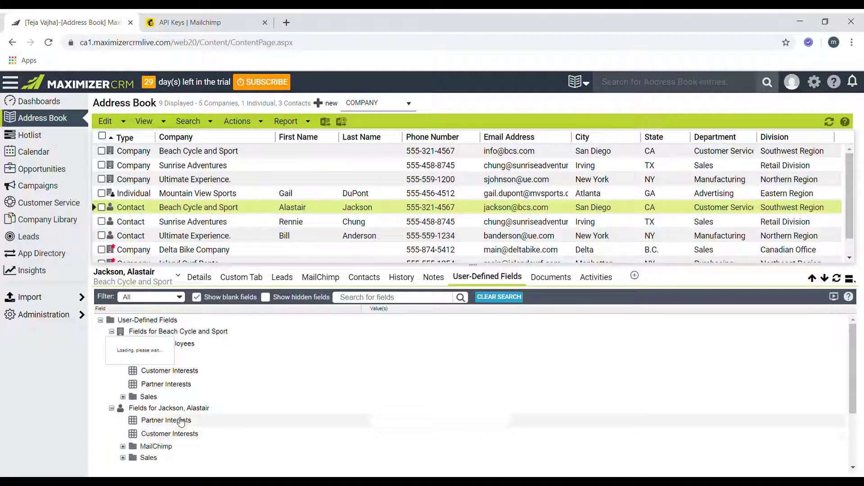
pyautogui.click(151, 390)
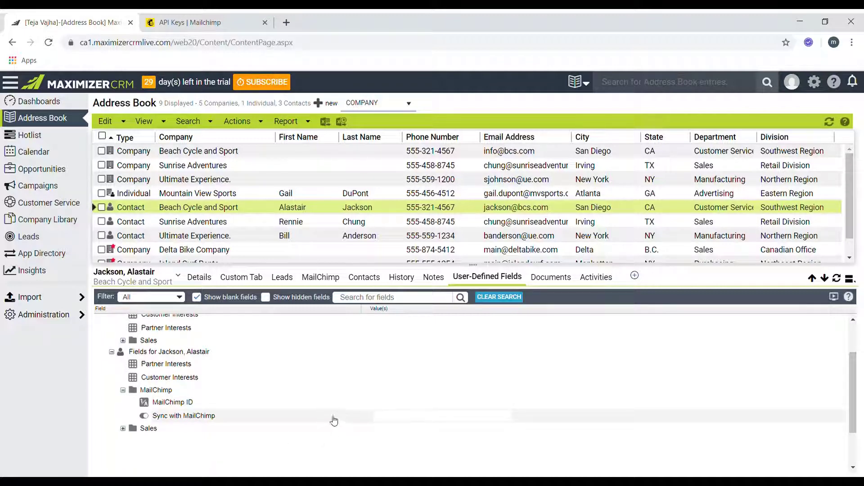
pyautogui.click(384, 417)
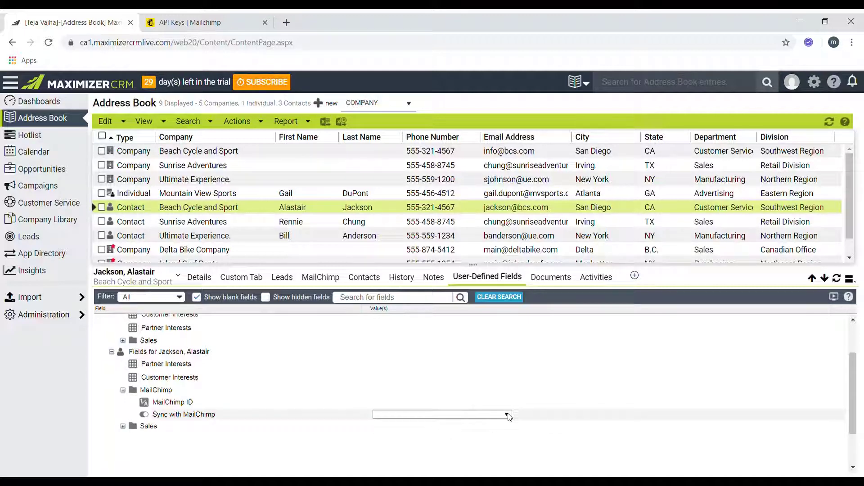
pyautogui.click(497, 432)
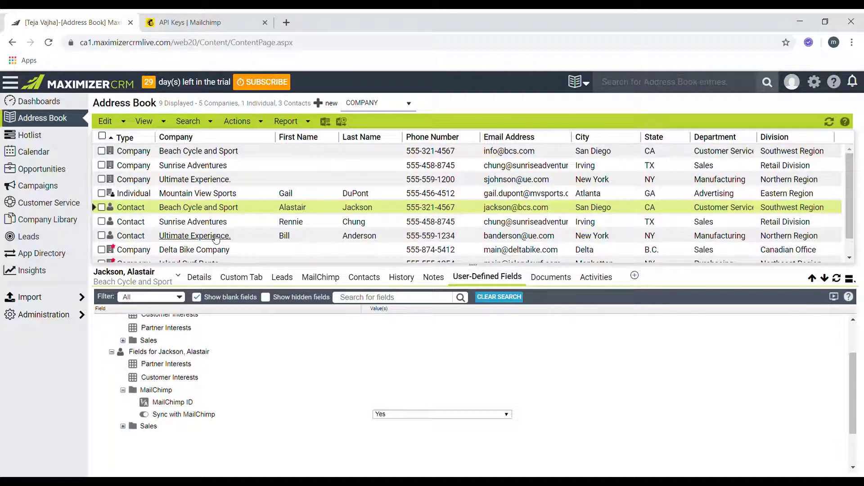
# From the contact's MailChimp information, reopen Connect Setup to the EDelivery (6 subscribers) sync configuration
pyautogui.click(323, 279)
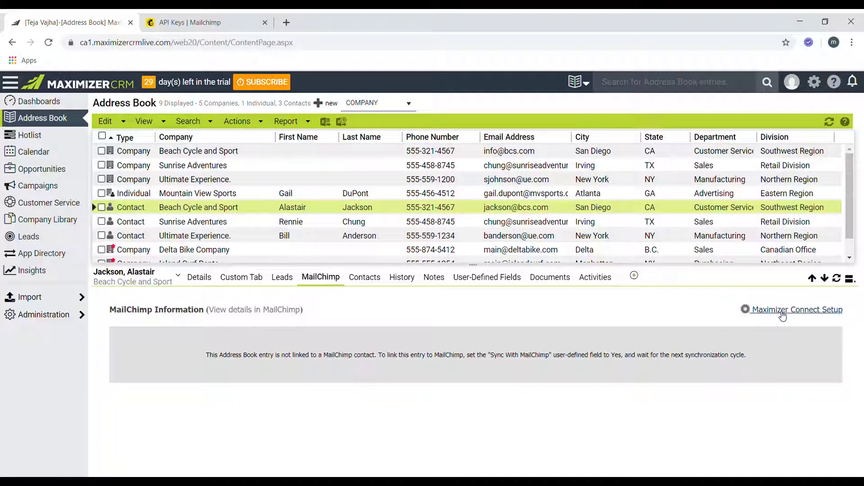
pyautogui.click(783, 311)
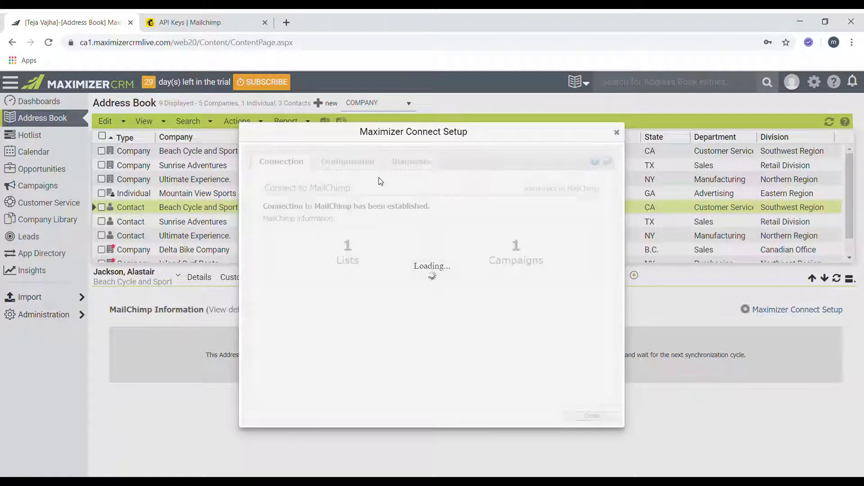
pyautogui.click(361, 165)
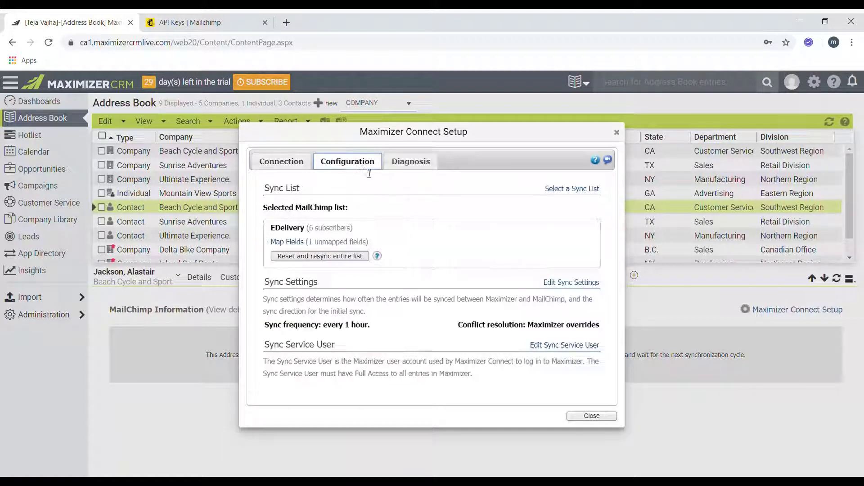
# Confirm a full reset and resync of the EDelivery list past the caution warning, then close Connect Setup
pyautogui.click(329, 256)
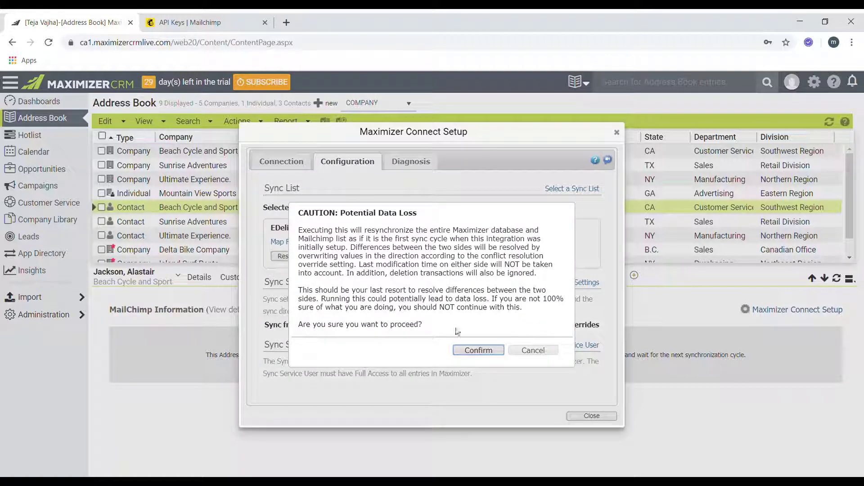
pyautogui.click(483, 353)
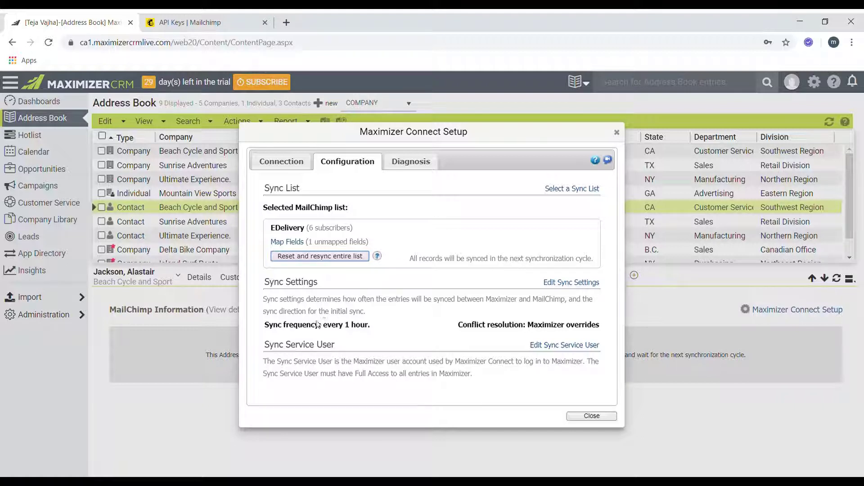
pyautogui.moveTo(323, 326); pyautogui.dragTo(387, 326)
pyautogui.click(388, 328)
pyautogui.click(588, 415)
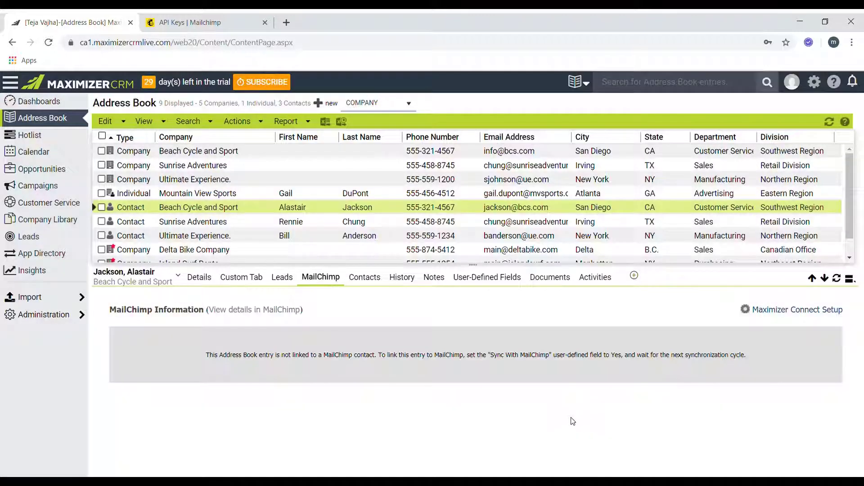